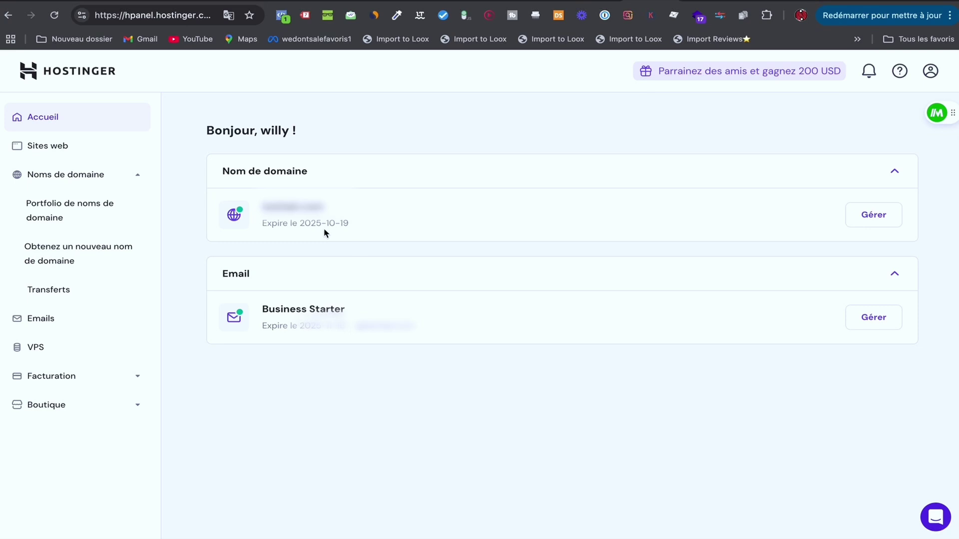
# - Switch to Namecheap, check whether the domain luninair.com can be transferred, and review its transfer checklist
pyautogui.click(703, 1)
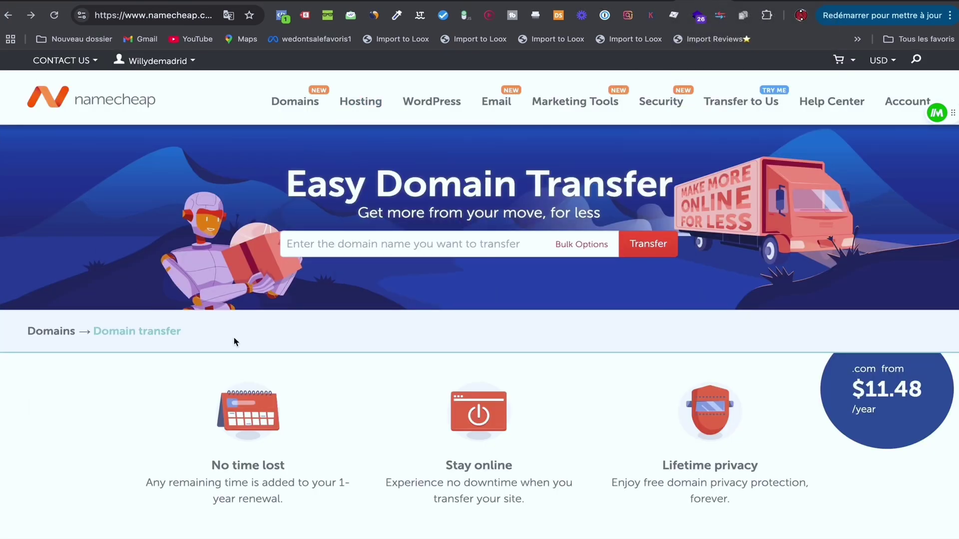
pyautogui.moveTo(293, 107)
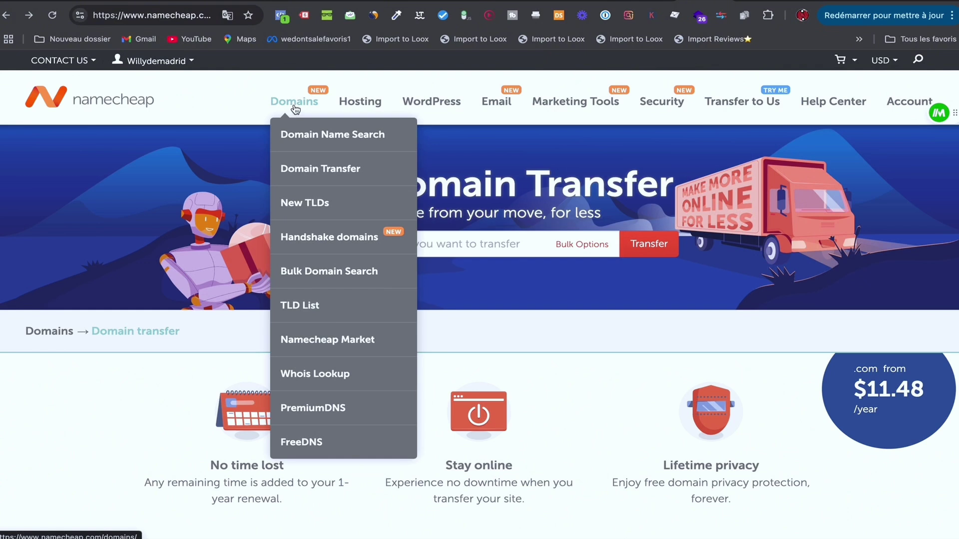
pyautogui.click(314, 169)
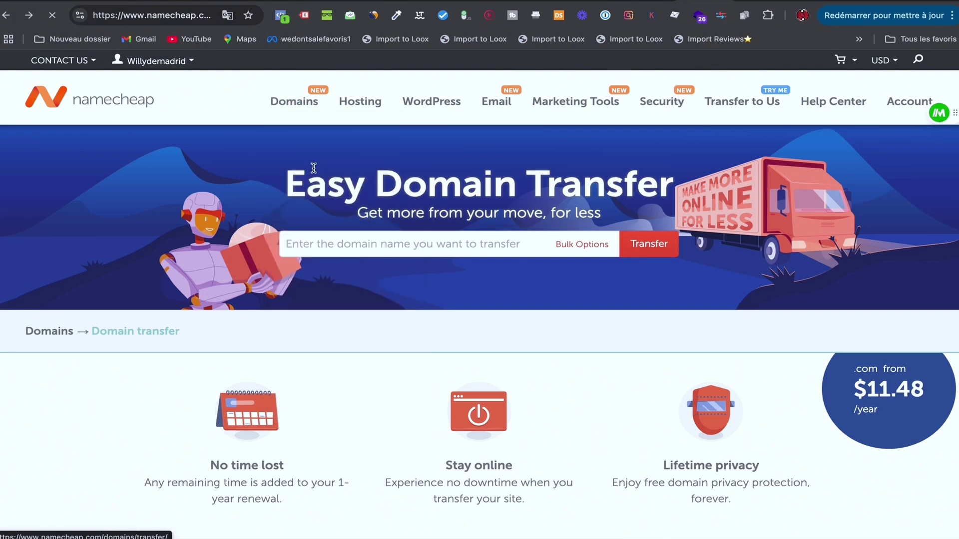
pyautogui.click(345, 244)
pyautogui.write('lo')
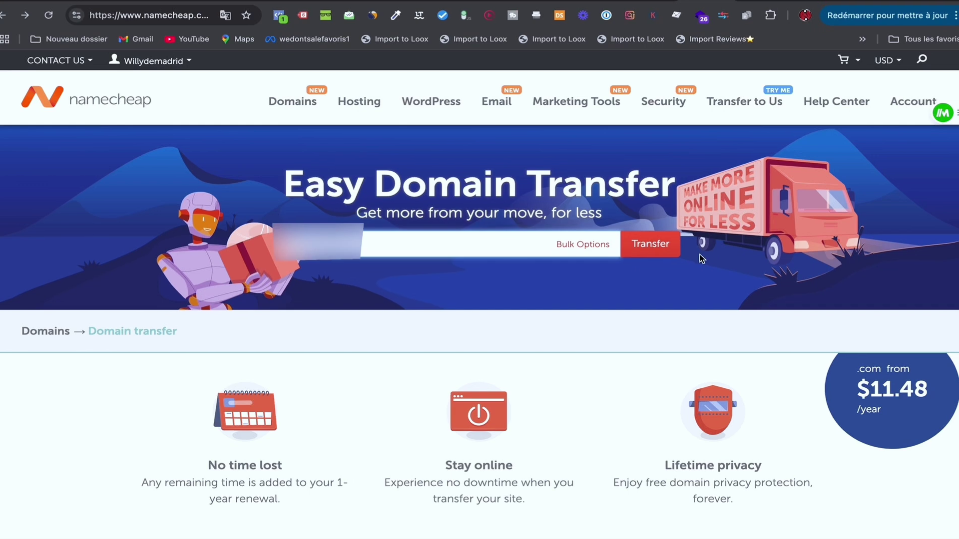
pyautogui.click(638, 251)
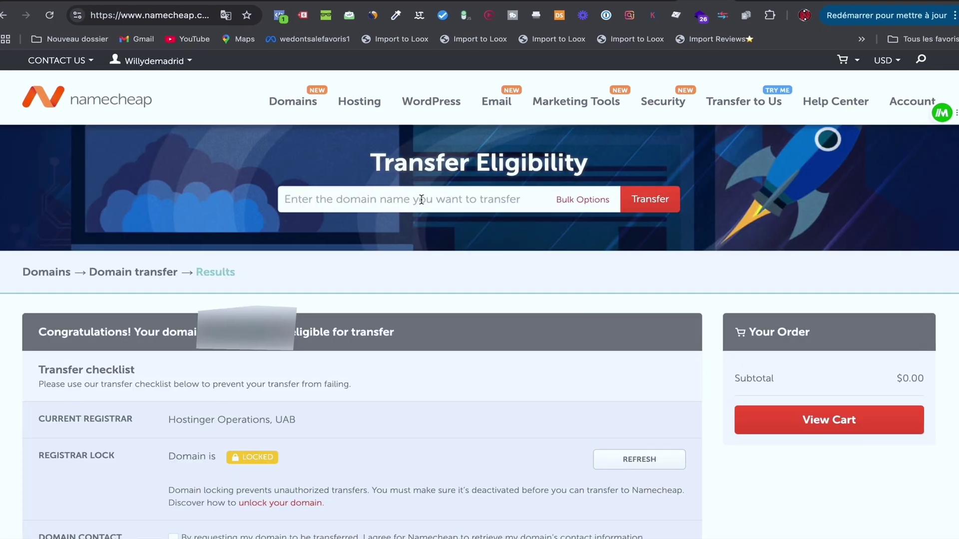
pyautogui.scroll(-5, 71, 95)
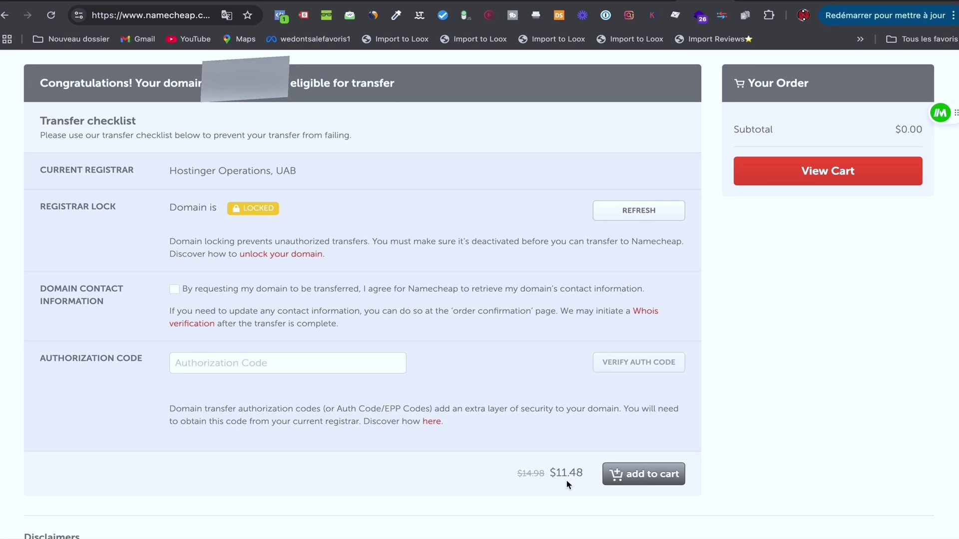
pyautogui.scroll(-9, 566, 484)
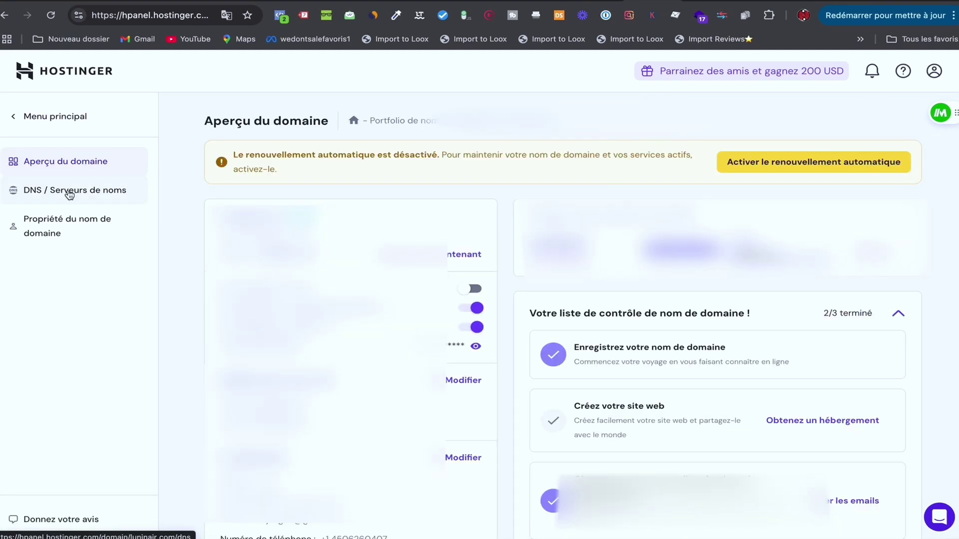
# - Reset all DNS records of the domain to their default values in Hostinger's DNS and nameserver settings
pyautogui.click(70, 192)
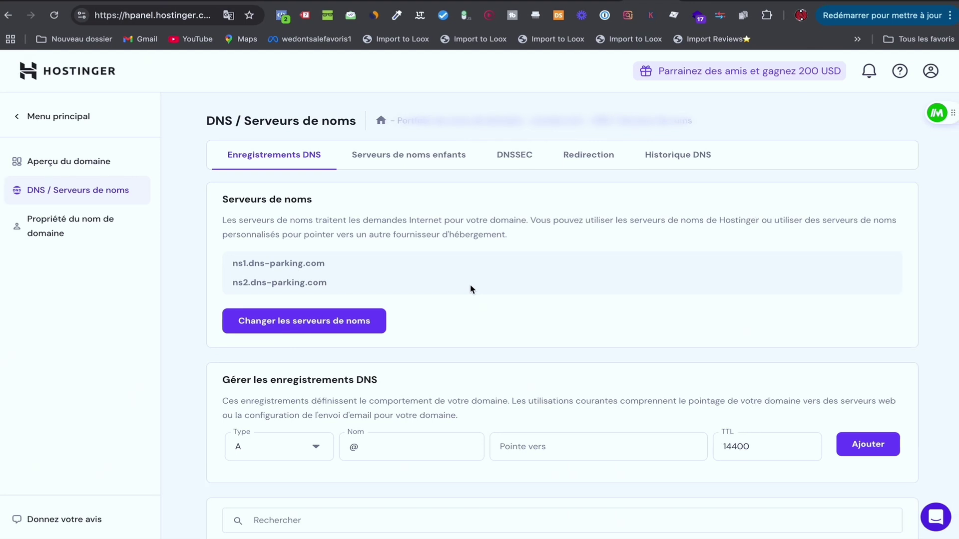
pyautogui.scroll(-13, 470, 289)
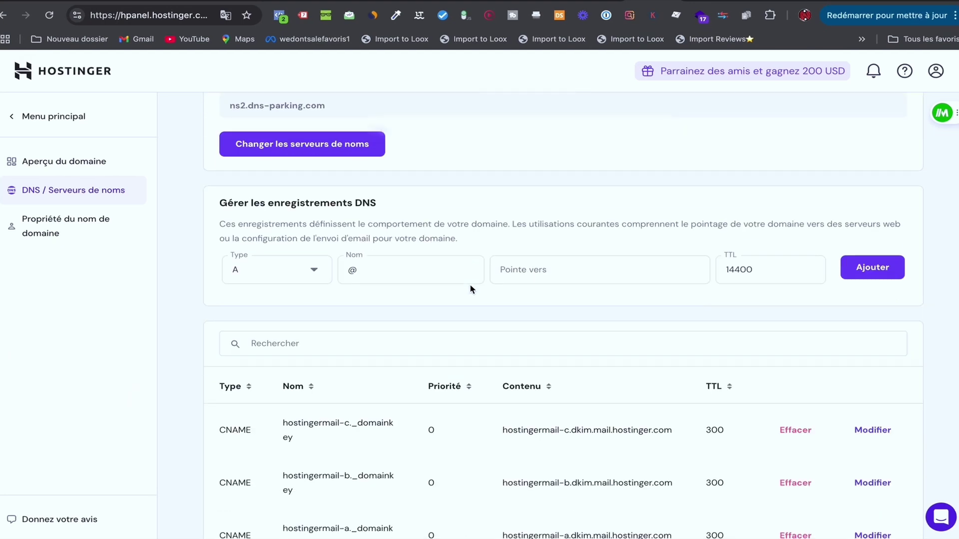
pyautogui.scroll(-8, 470, 288)
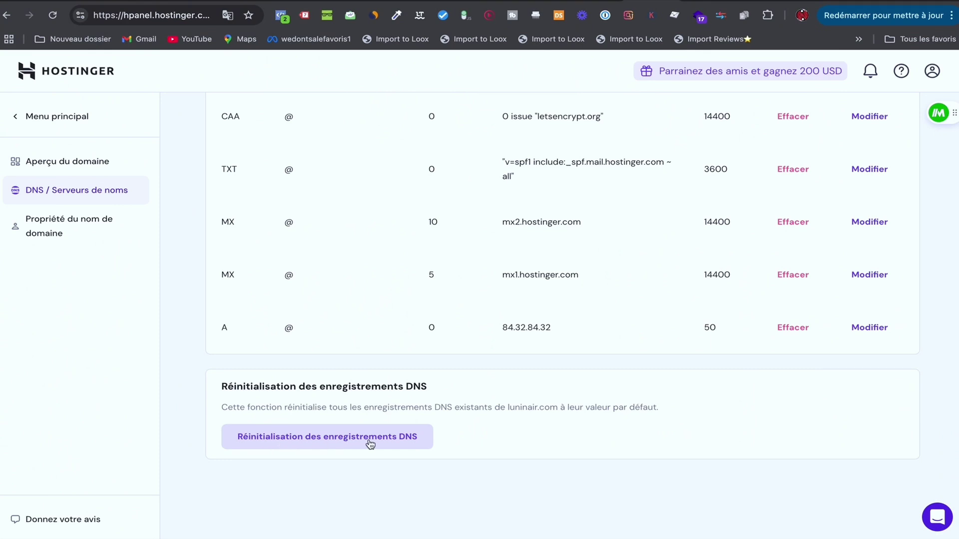
pyautogui.click(370, 439)
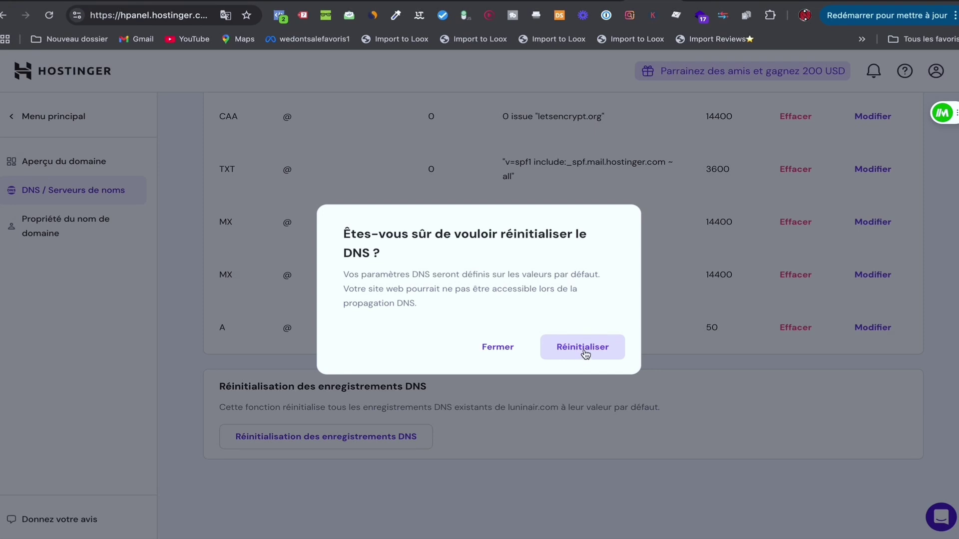
pyautogui.click(585, 354)
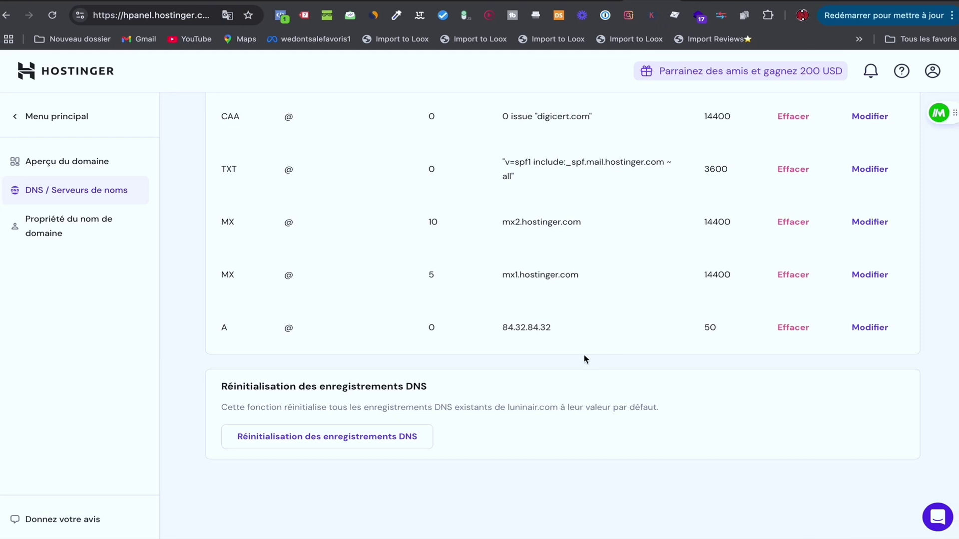
pyautogui.scroll(10, 586, 360)
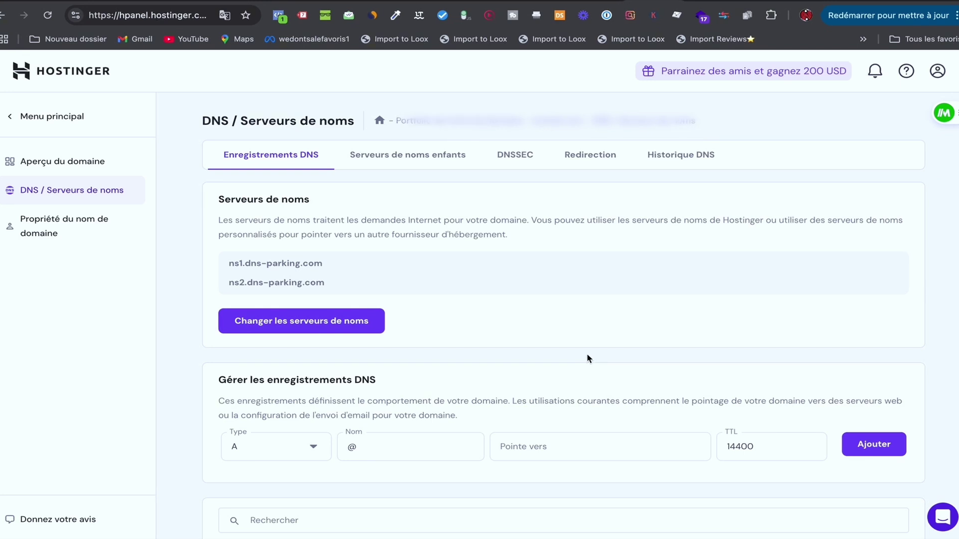
# - Disable the transfer lock in the Hostinger domain overview and confirm the deactivation
pyautogui.click(82, 163)
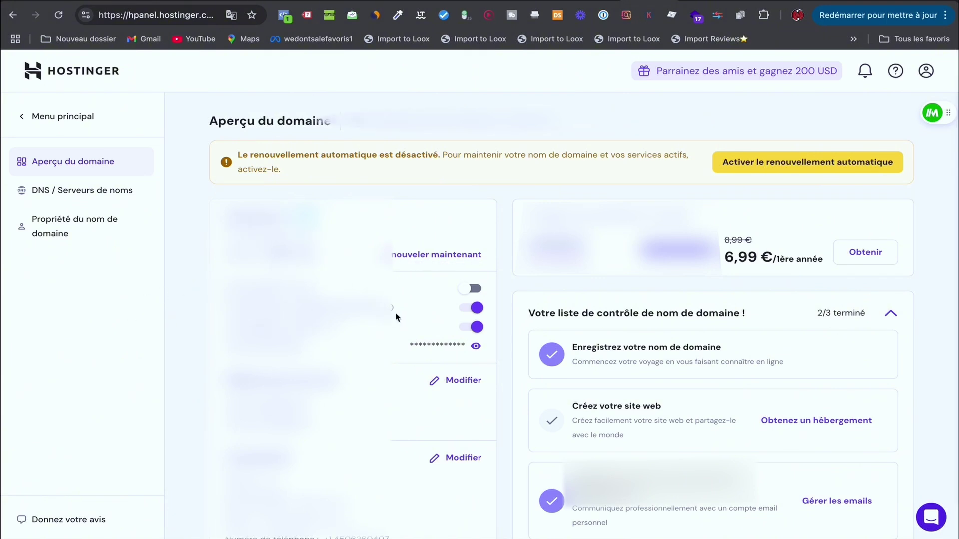
pyautogui.moveTo(393, 311)
pyautogui.click(475, 328)
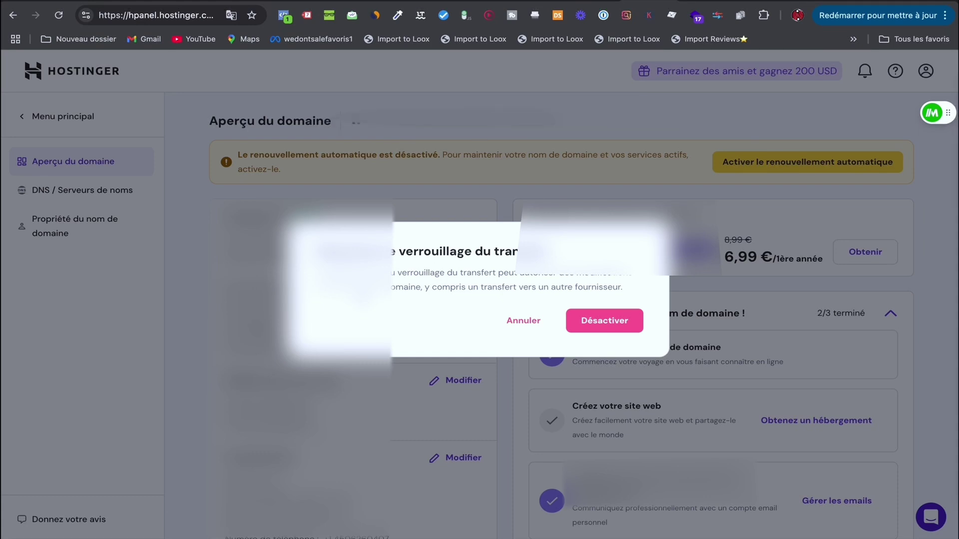
pyautogui.click(593, 324)
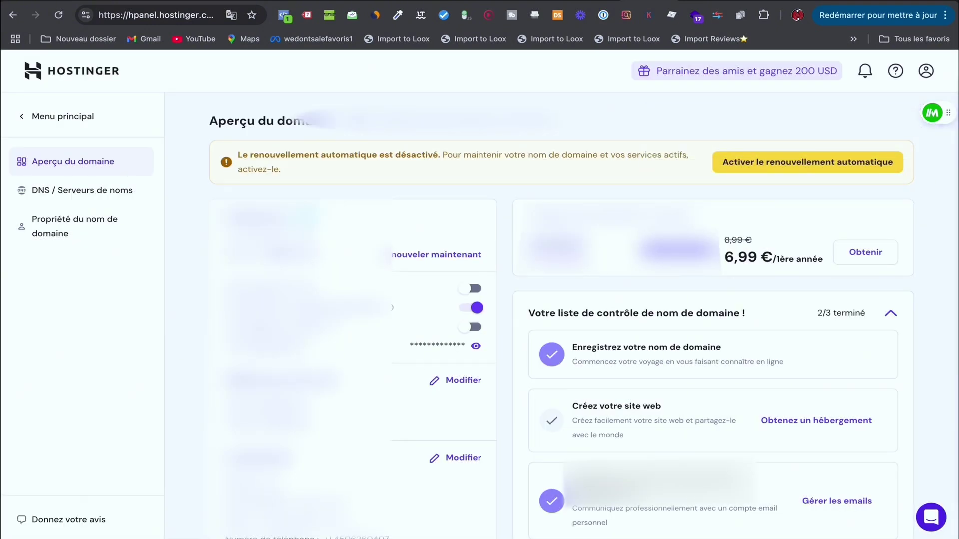
# - Reveal the domain's authorization code, copy it, and hide it again
pyautogui.click(476, 347)
pyautogui.hotkey('ctrl', 'c')
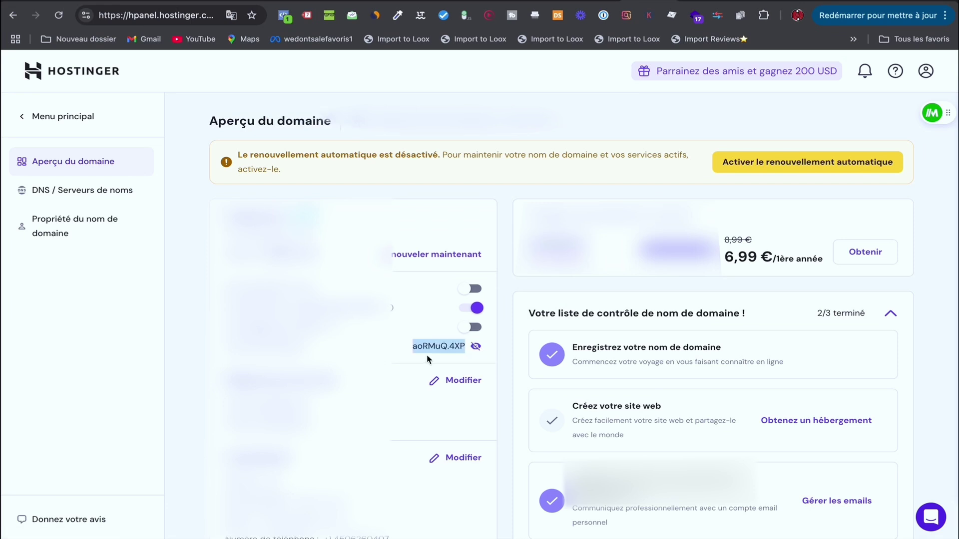
pyautogui.click(476, 347)
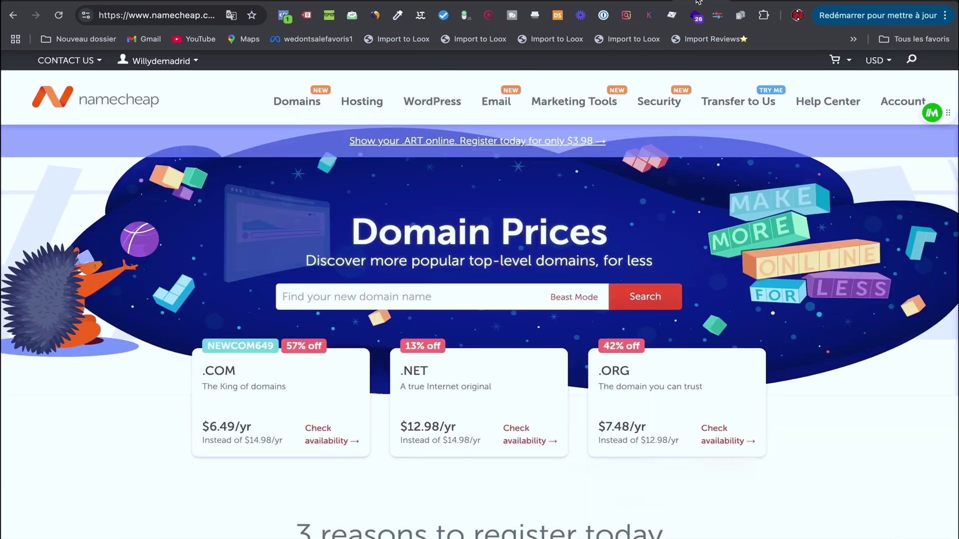
# - Request a transfer of luninair.com on Namecheap's Domain Transfer page
pyautogui.moveTo(574, 202)
pyautogui.moveTo(296, 102)
pyautogui.click(321, 165)
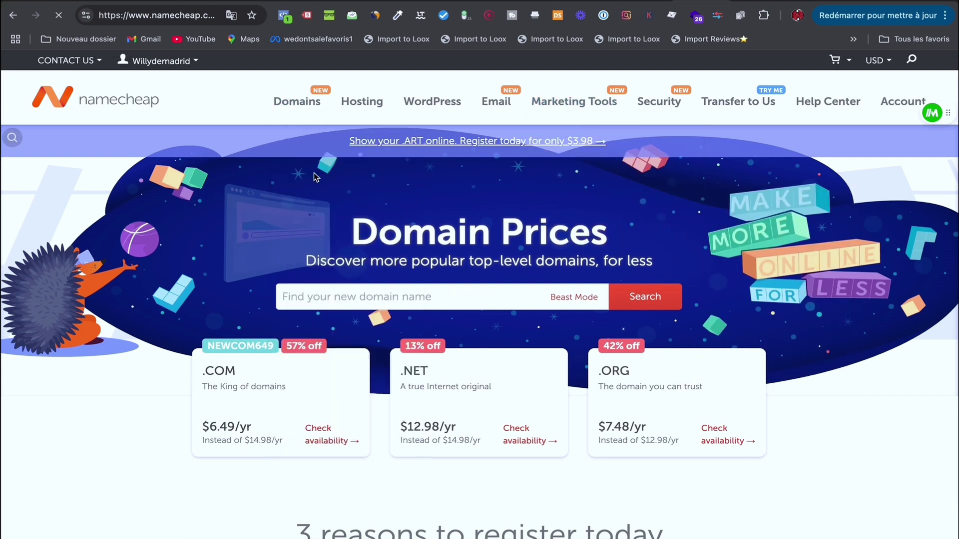
pyautogui.click(367, 251)
pyautogui.hotkey('ctrl', 'v')
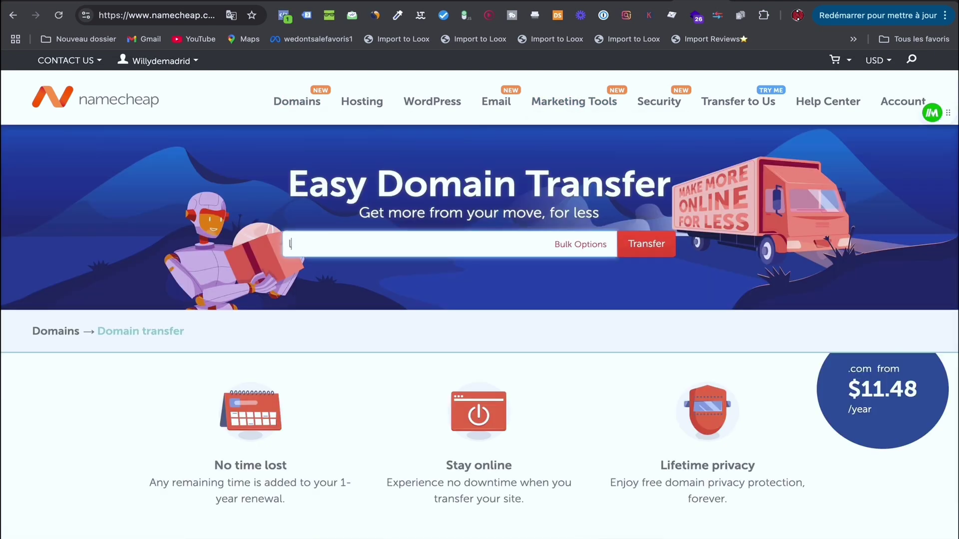
pyautogui.press('Return')
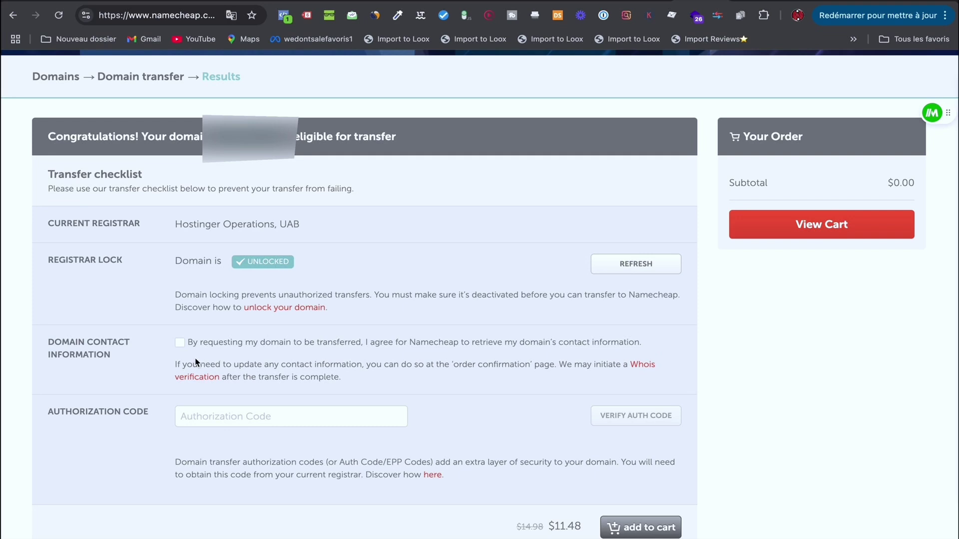
# - Agree to the retrieval of the domain's contact information, and enter and verify the authorization code
pyautogui.click(180, 344)
pyautogui.click(232, 422)
pyautogui.hotkey('ctrl', 'v')
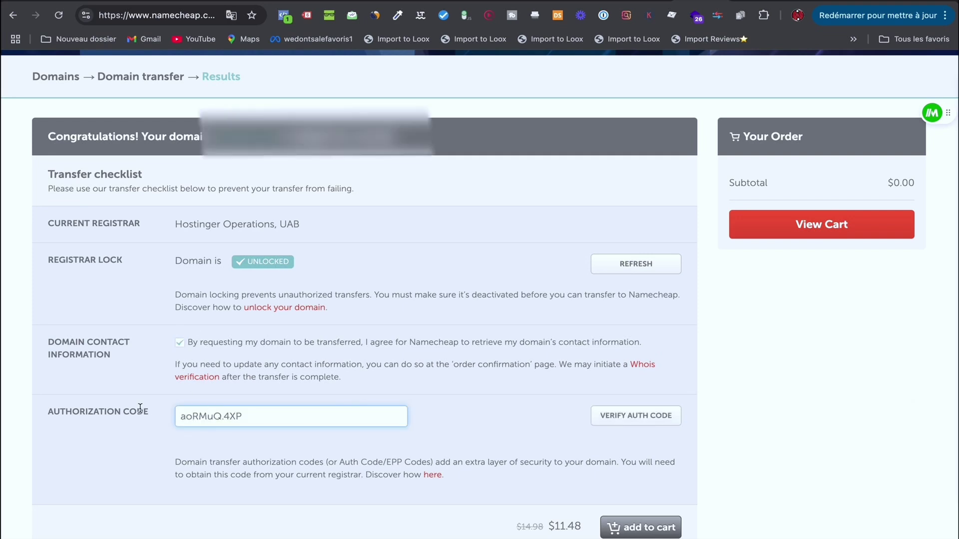
pyautogui.click(634, 419)
# - Add the domain transfer to the cart, along with the Business Email free trial
pyautogui.scroll(-2, 385, 418)
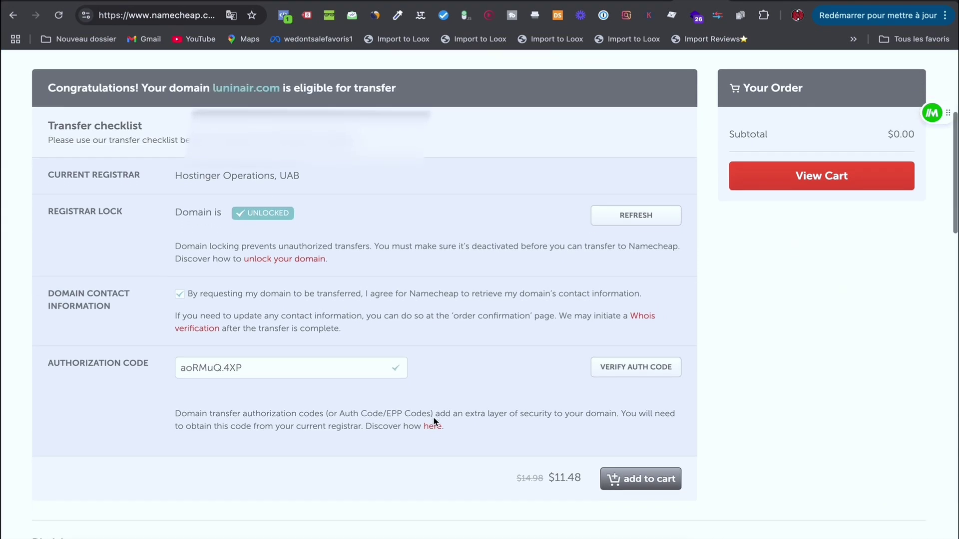
pyautogui.click(627, 505)
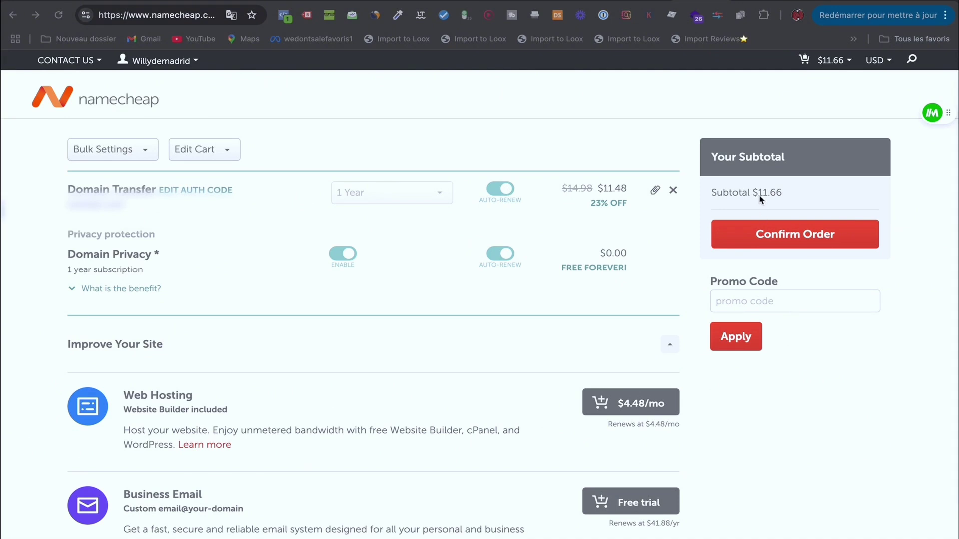
pyautogui.scroll(-8, 485, 324)
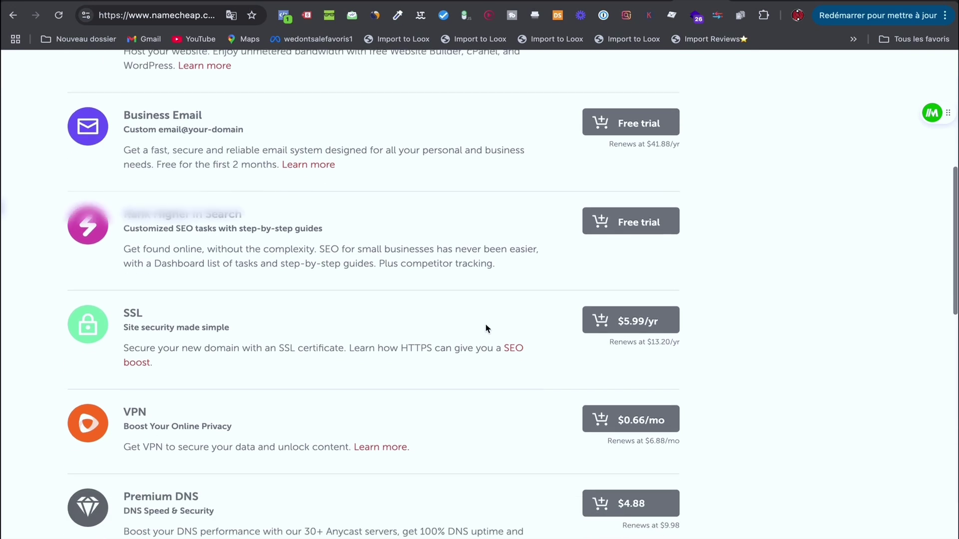
pyautogui.scroll(-13, 487, 328)
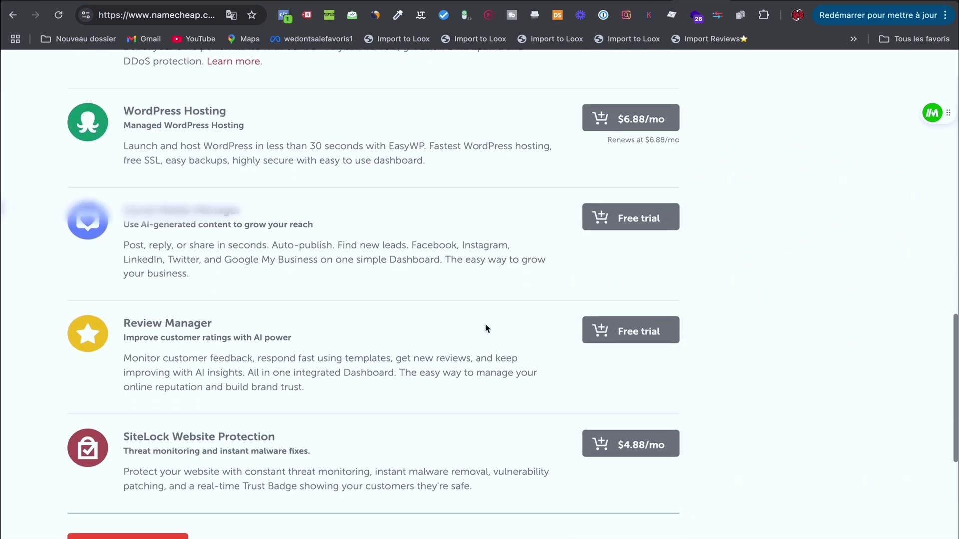
pyautogui.scroll(13, 485, 324)
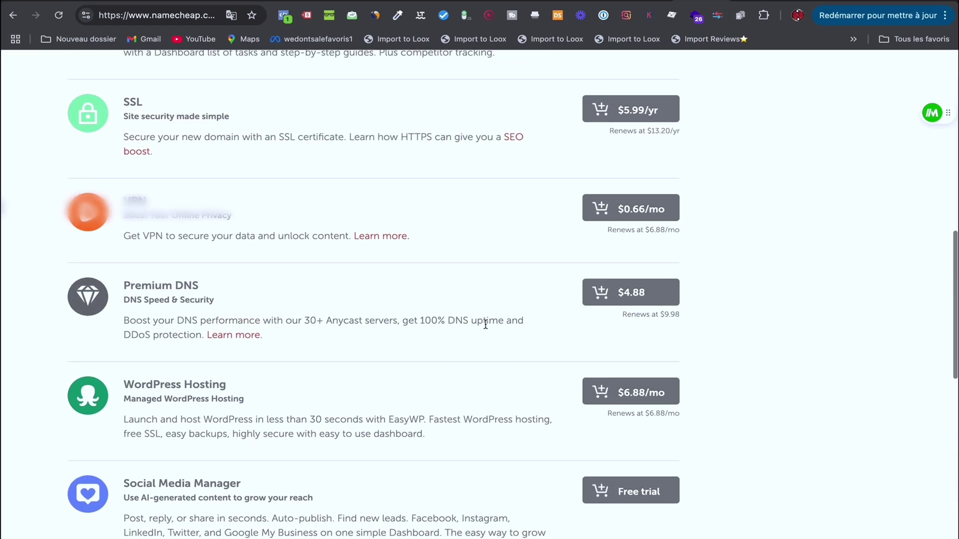
pyautogui.scroll(6, 486, 324)
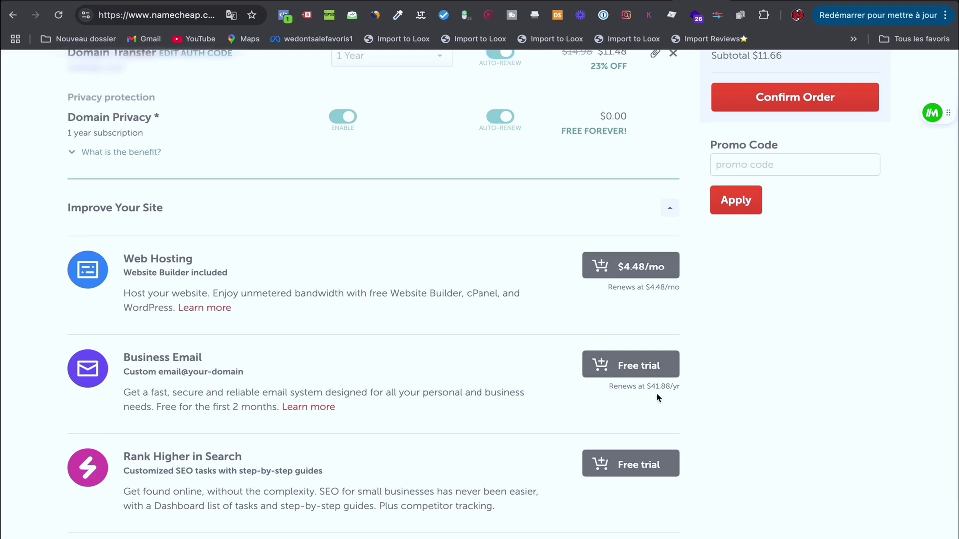
pyautogui.click(605, 367)
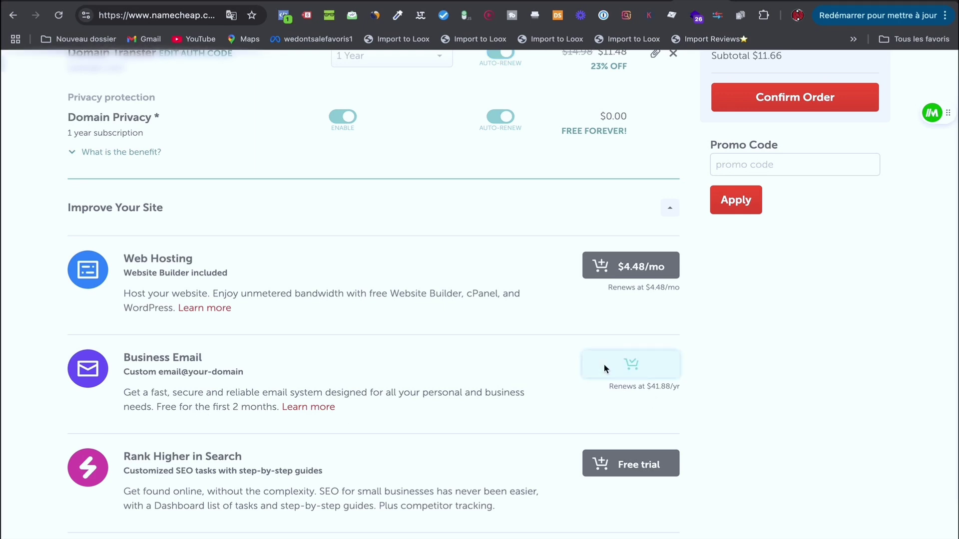
# - Confirm the order and review the payment method, billing and renewal settings on the checkout page
pyautogui.scroll(3, 604, 369)
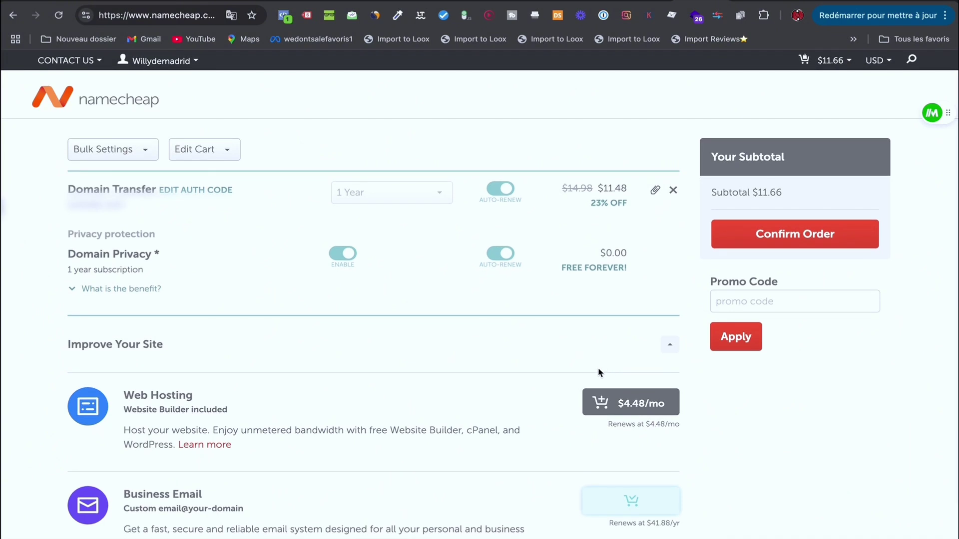
pyautogui.click(809, 243)
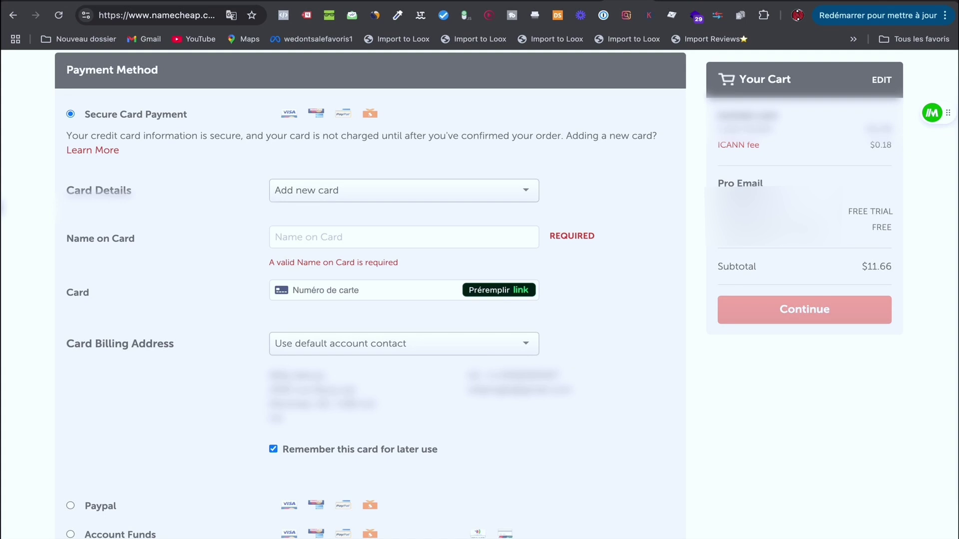
pyautogui.scroll(-10, 842, 230)
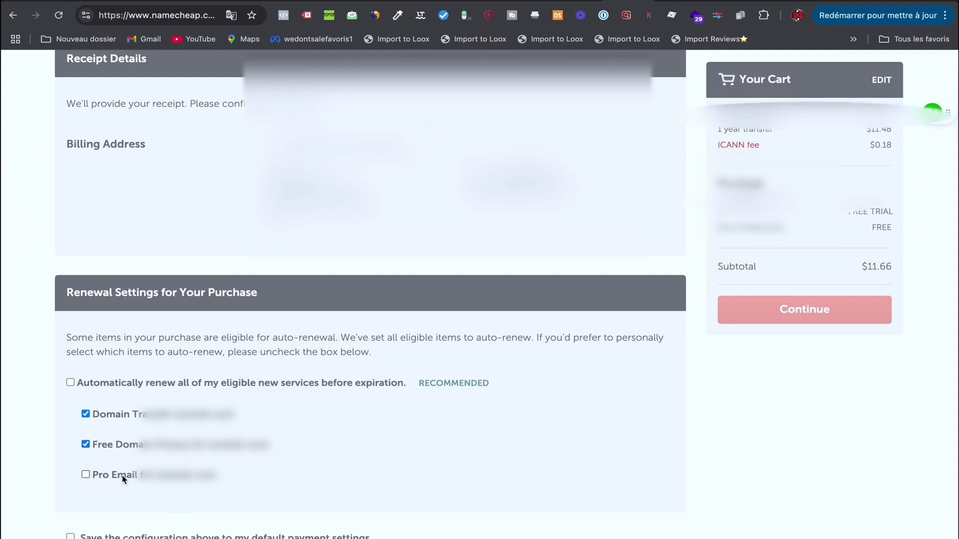
pyautogui.scroll(-4, 124, 480)
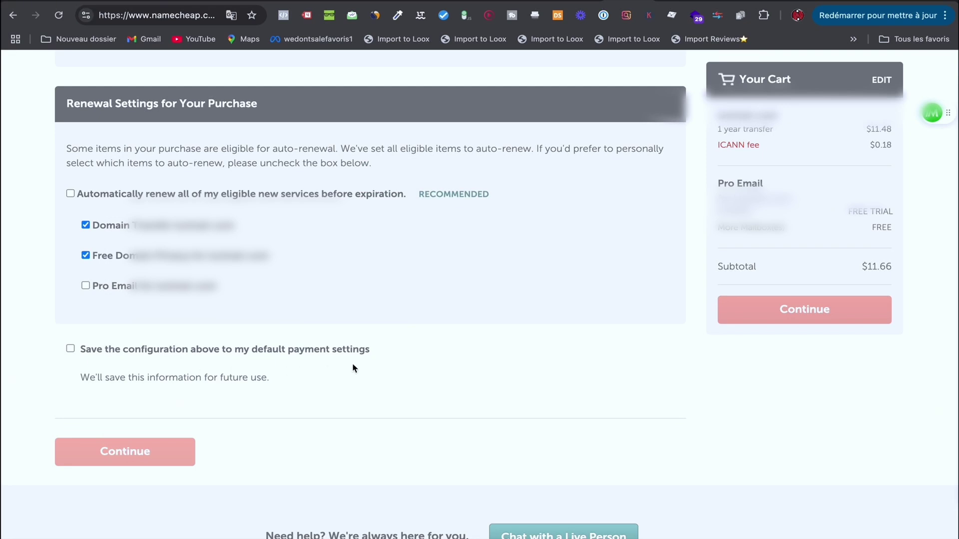
pyautogui.scroll(10, 352, 368)
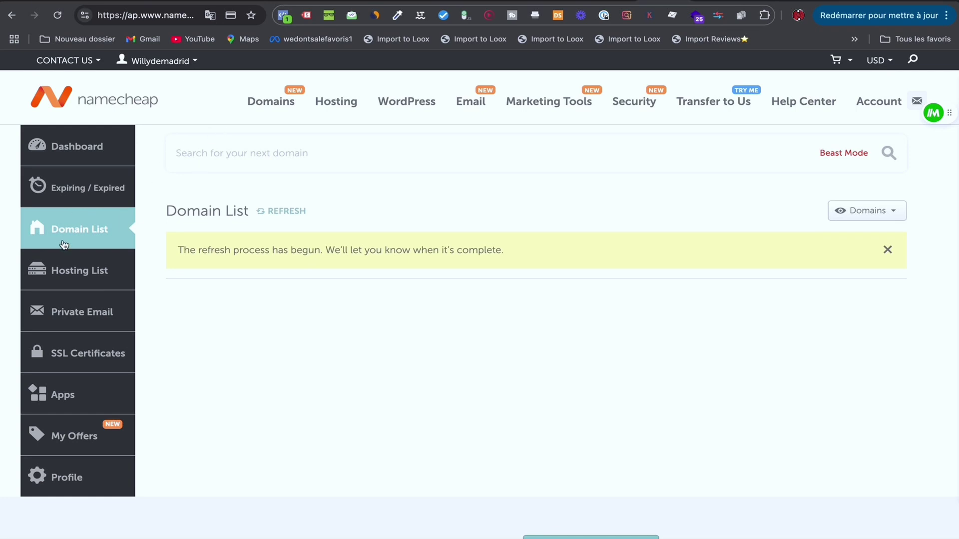
# - View the Namecheap domain list, and switch to Hostinger to view the domain's overview before returning to the main menu
pyautogui.click(83, 236)
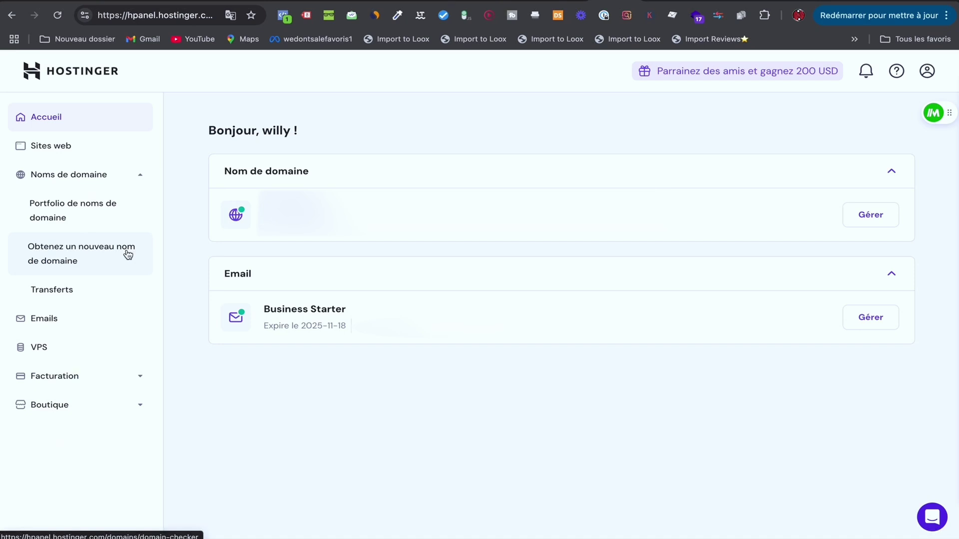
pyautogui.click(891, 225)
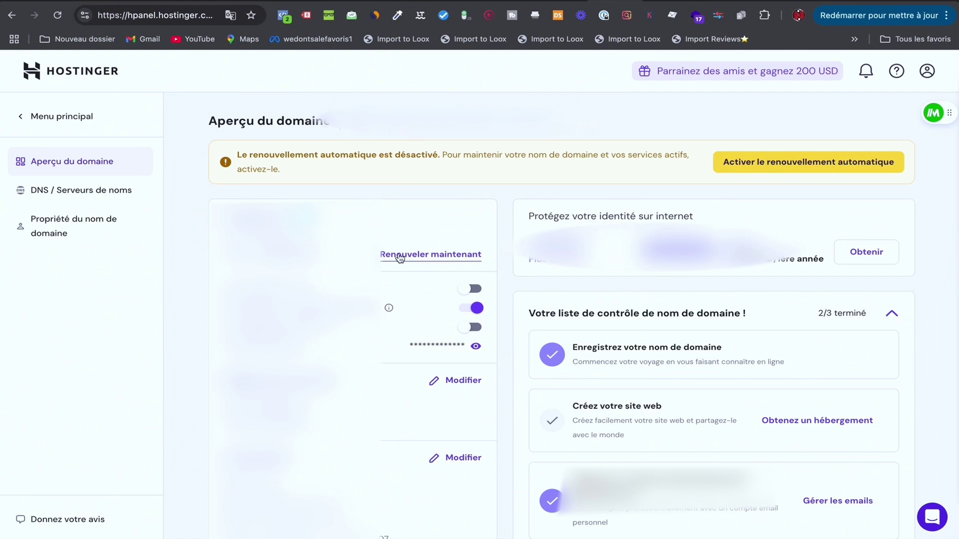
pyautogui.click(29, 123)
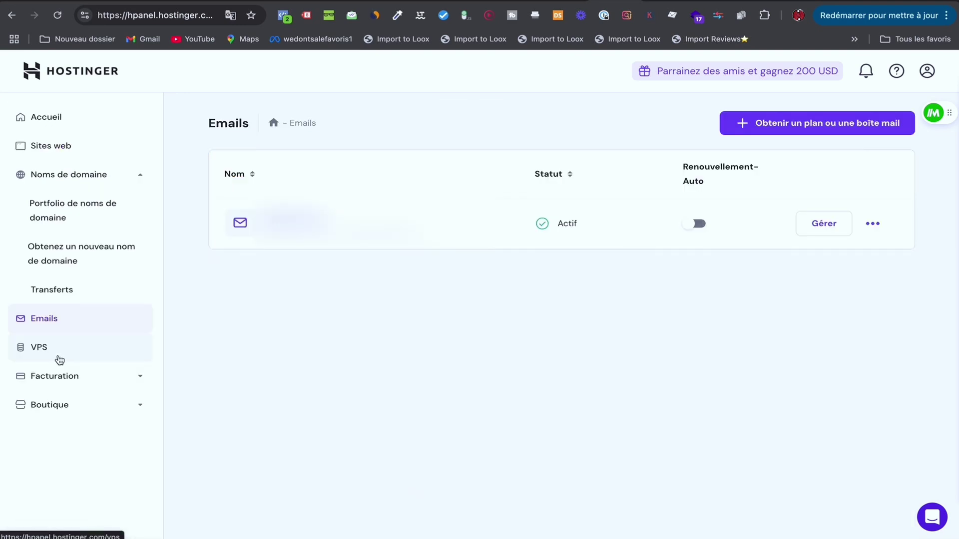